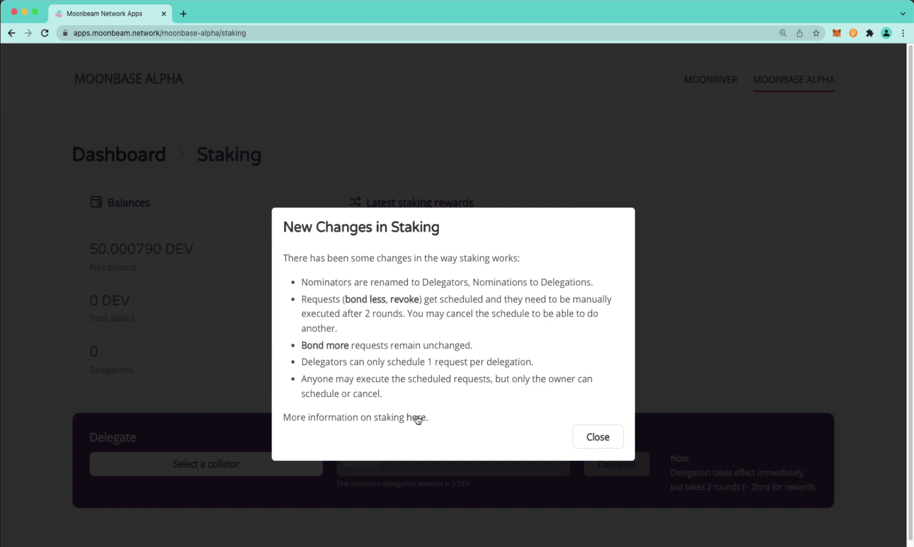
# - Open the collator selection list and examine the active pool and waiting candidates, including their bonds and blocks produced in the last round
pyautogui.click(212, 471)
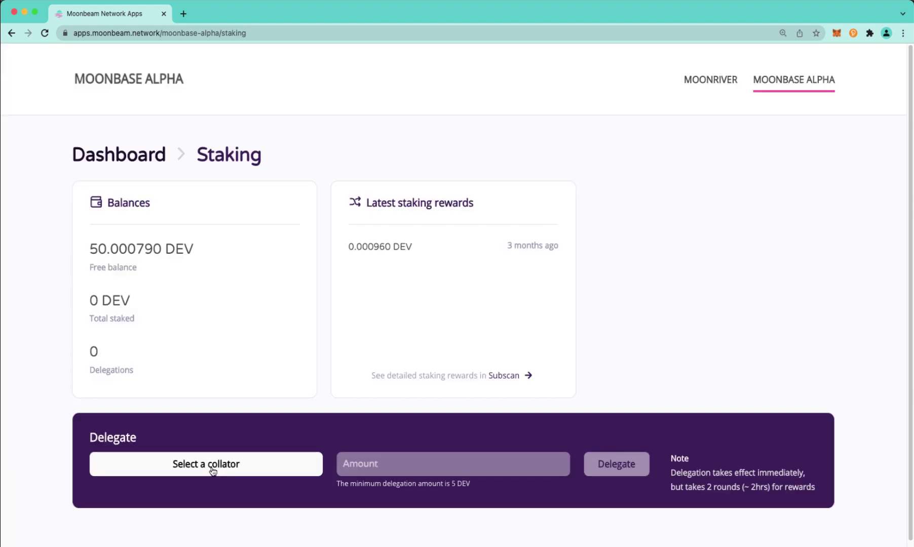
pyautogui.click(213, 471)
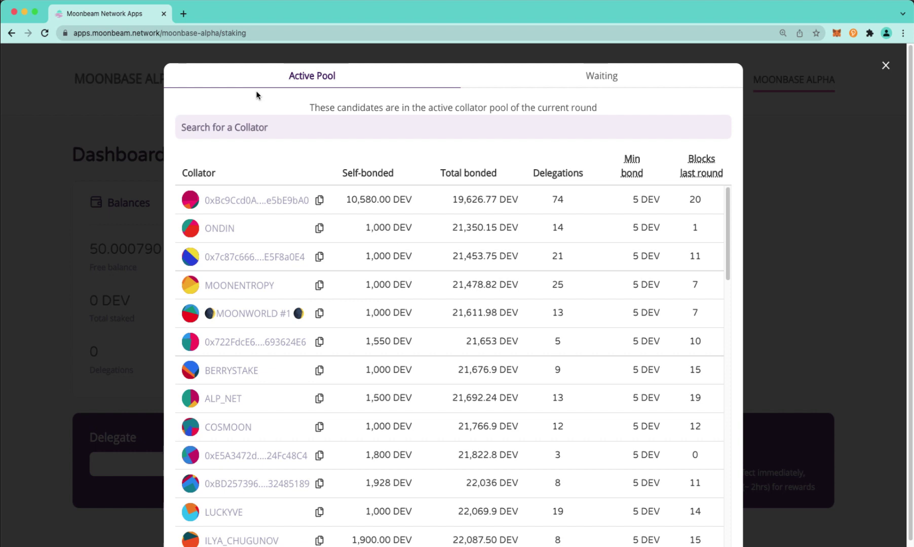
pyautogui.click(603, 83)
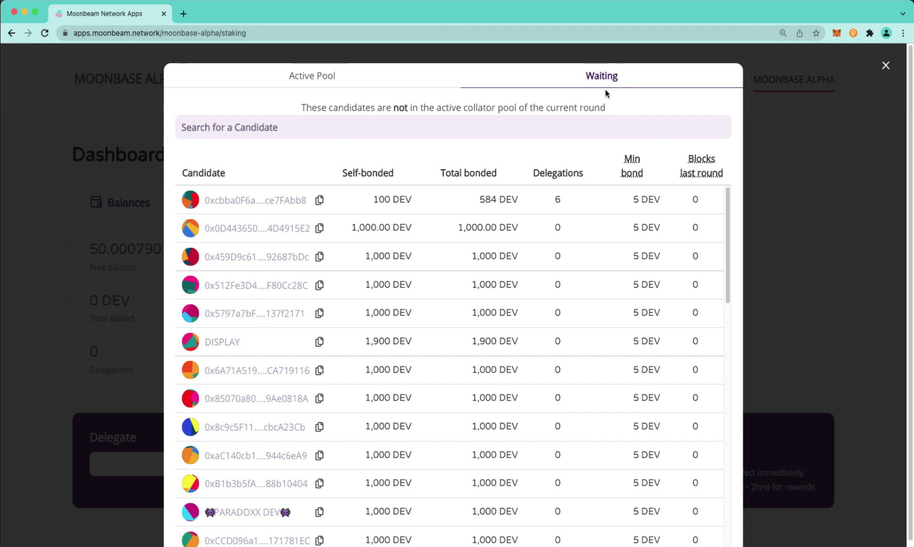
pyautogui.click(312, 76)
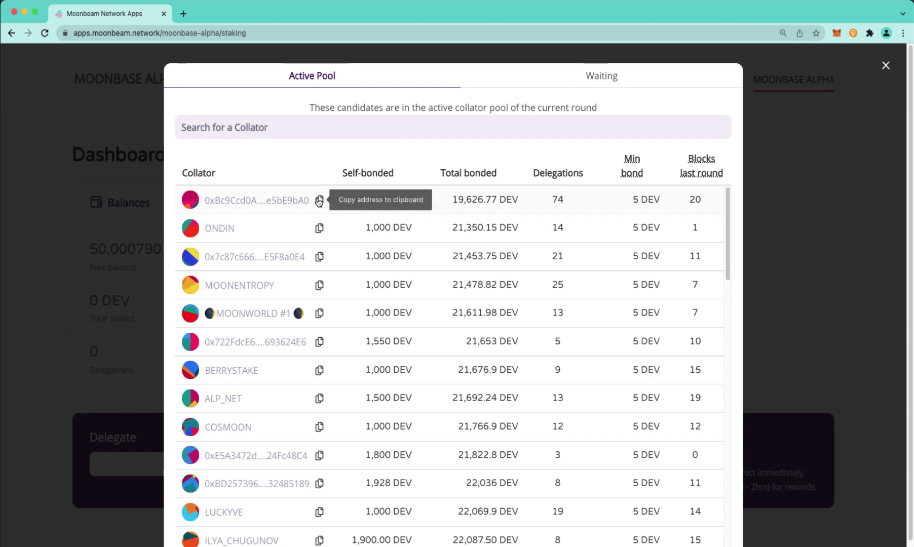
pyautogui.scroll(-1, 92, 450)
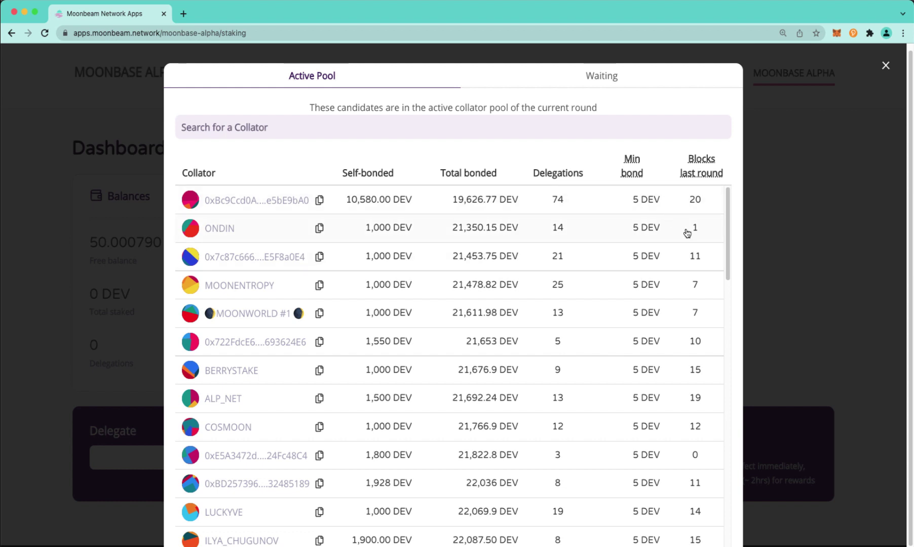
pyautogui.scroll(-6, 687, 233)
pyautogui.scroll(-2, 706, 287)
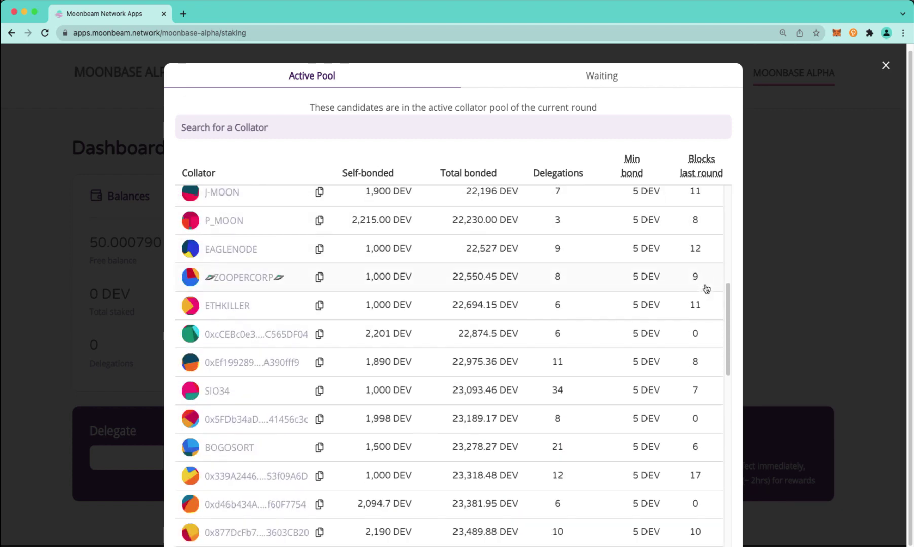
pyautogui.scroll(6, 708, 284)
pyautogui.scroll(3, 711, 279)
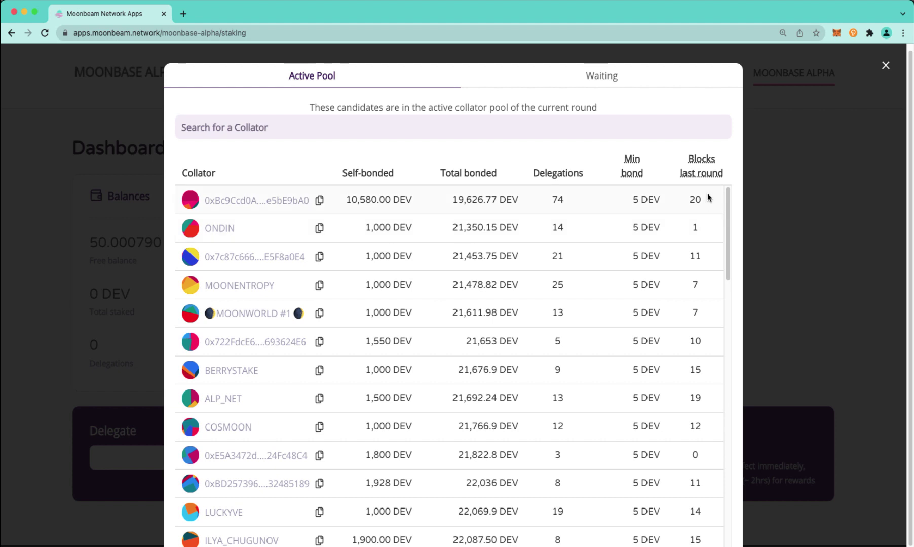
pyautogui.moveTo(701, 164)
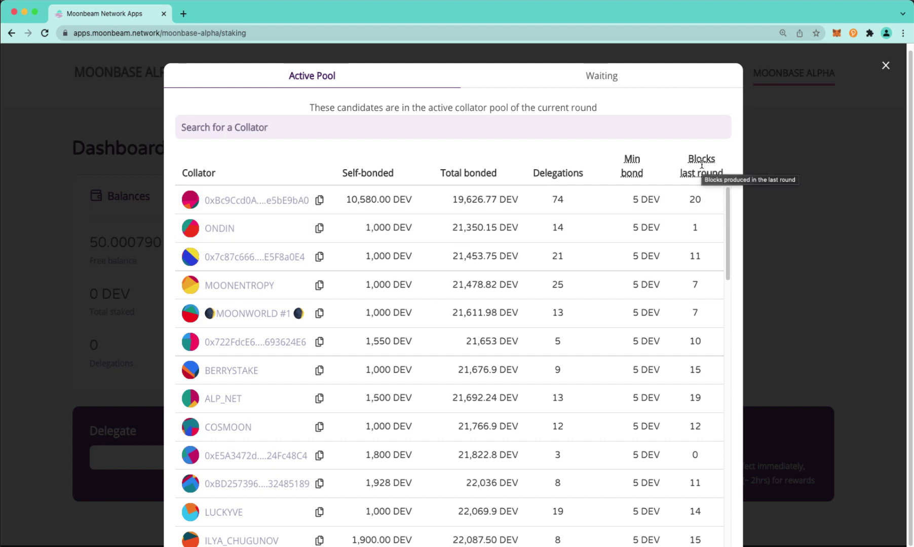
# - Choose the active collator PS-2, delegate 10 DEV to it, and approve the transaction in MetaMask
pyautogui.scroll(-10, 261, 400)
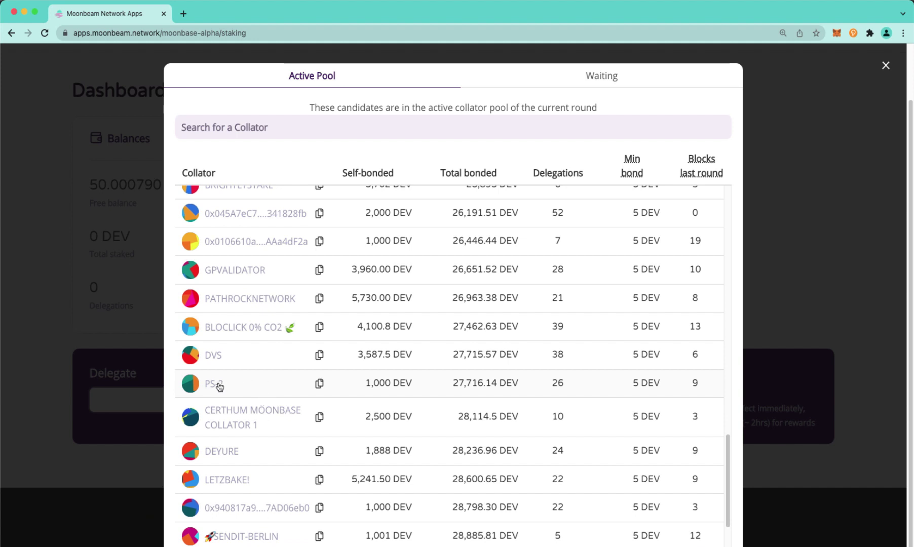
pyautogui.moveTo(221, 386)
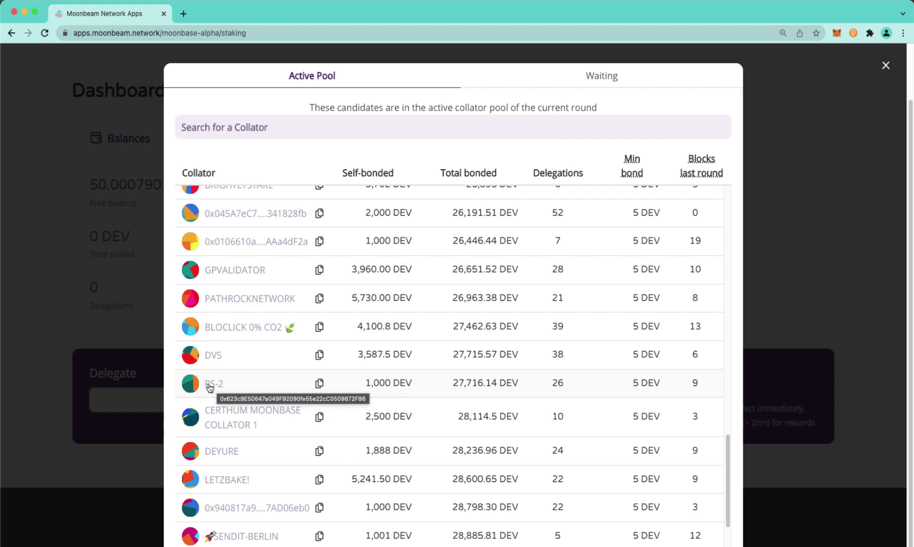
pyautogui.click(209, 388)
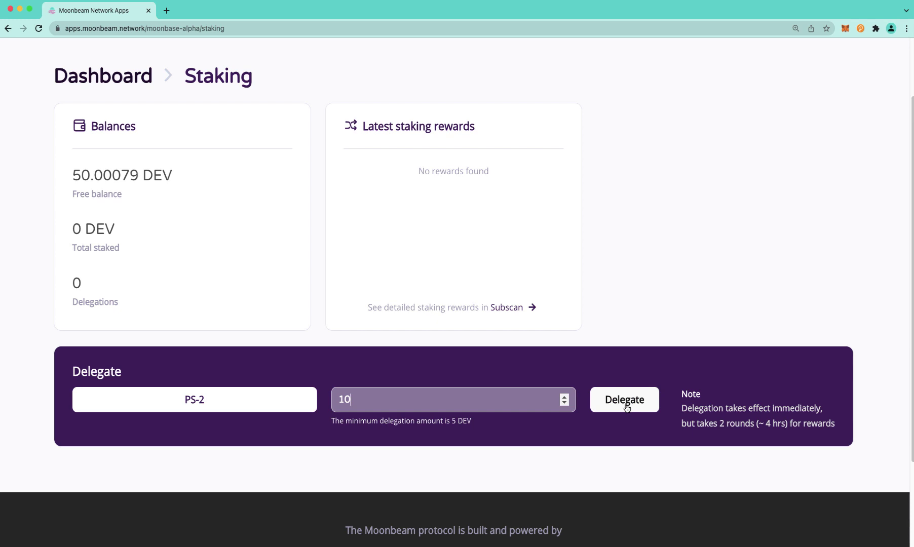
pyautogui.write('10')
pyautogui.click(626, 408)
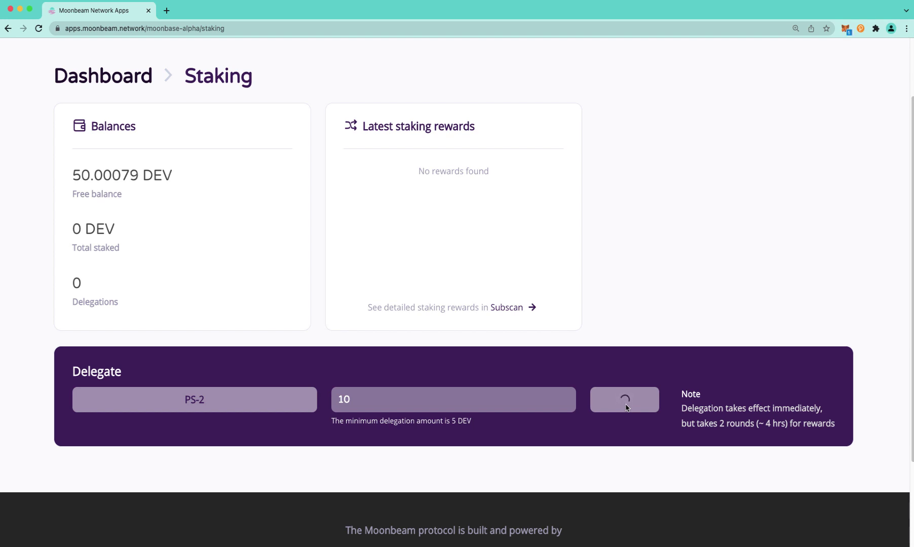
pyautogui.click(871, 299)
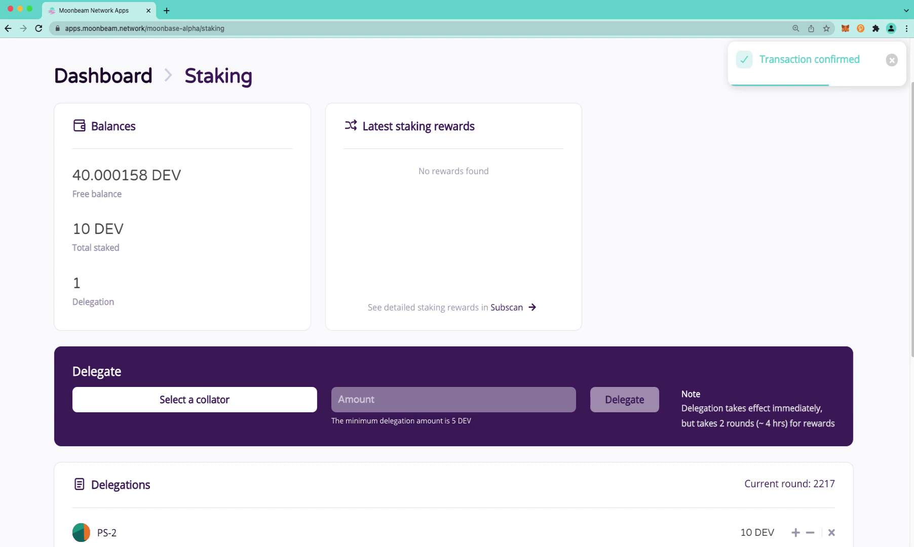
# - Bond 2 more DEV to the PS-2 delegation and approve the transaction in MetaMask
pyautogui.scroll(-1, 754, 523)
pyautogui.scroll(-1, 754, 523)
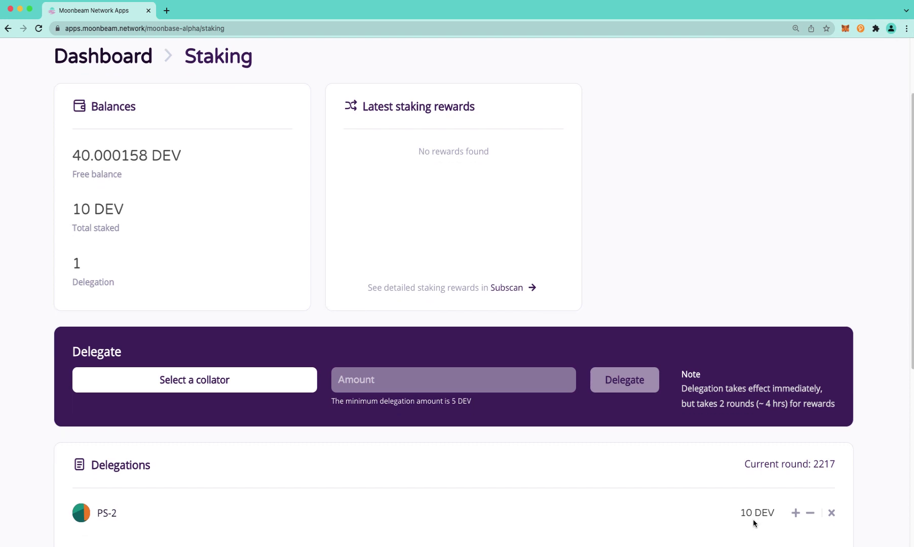
pyautogui.click(795, 513)
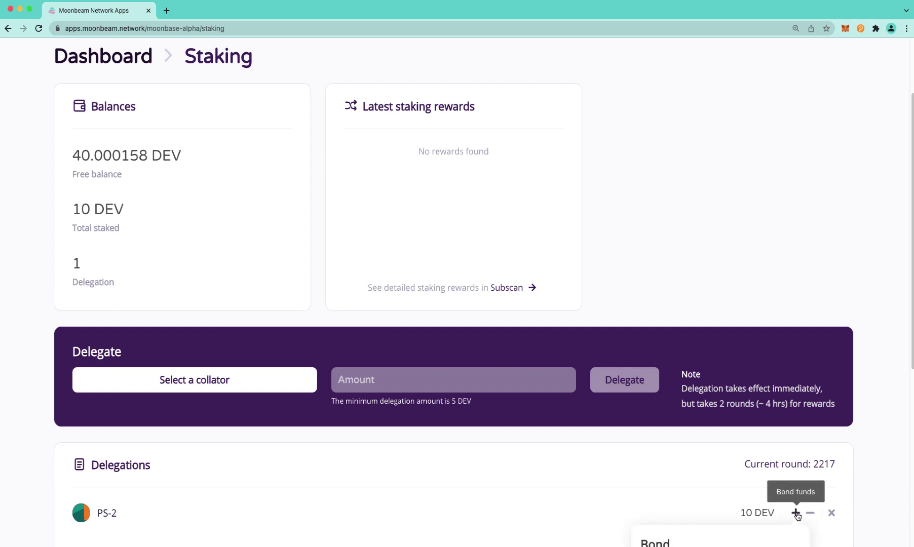
pyautogui.scroll(-5, 741, 498)
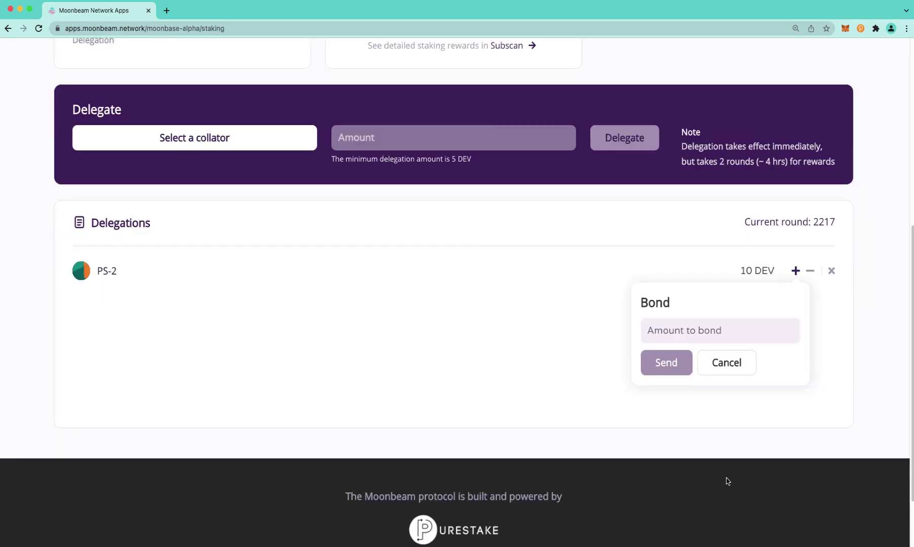
pyautogui.click(667, 332)
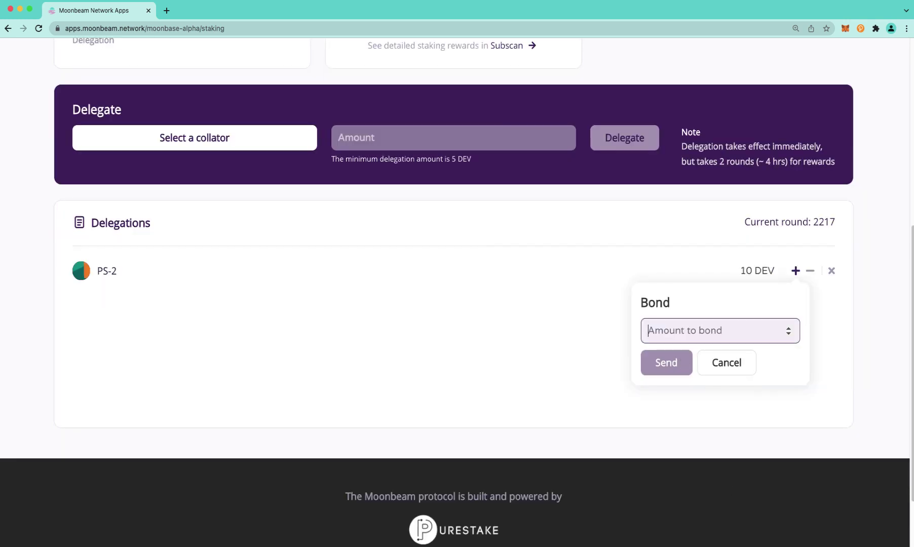
pyautogui.write('2')
pyautogui.click(669, 362)
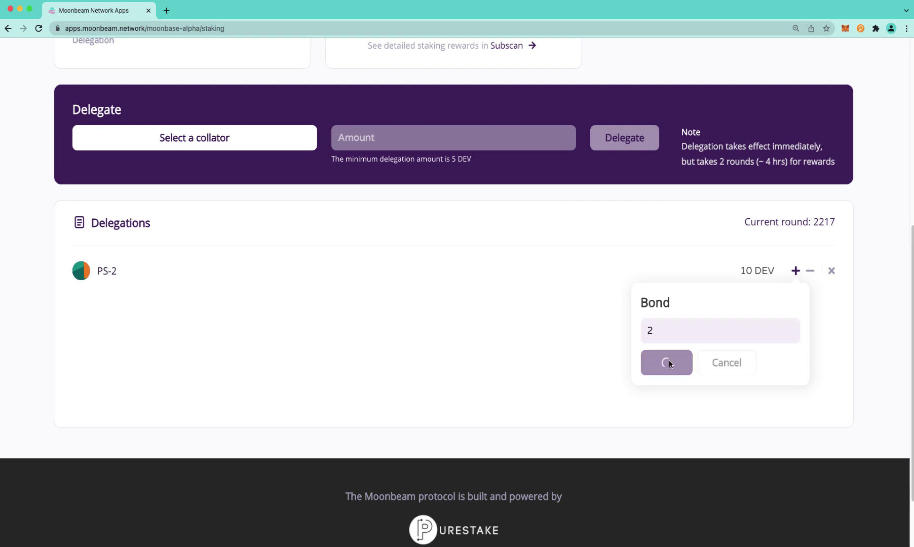
pyautogui.click(854, 298)
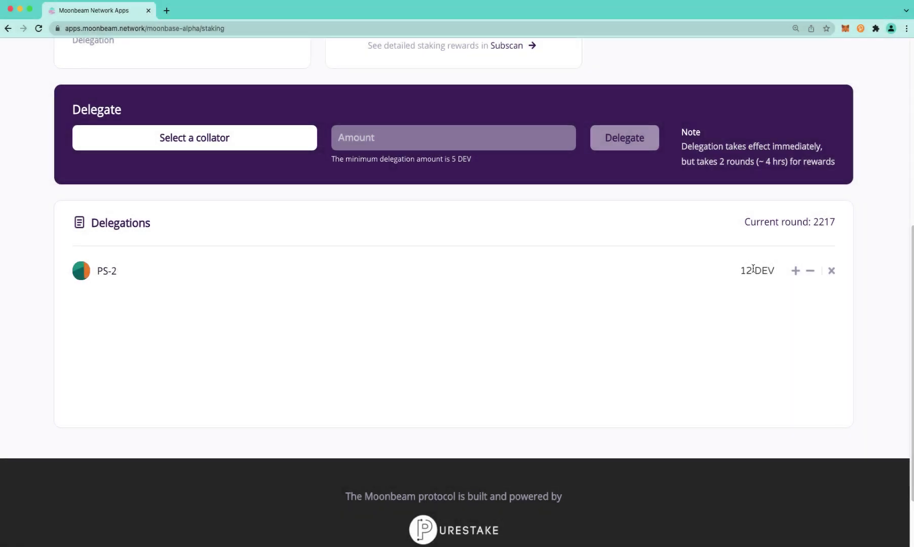
# - Schedule unbonding 2 DEV from the PS-2 delegation with MetaMask approval, and execute the pending decrease request
pyautogui.click(804, 272)
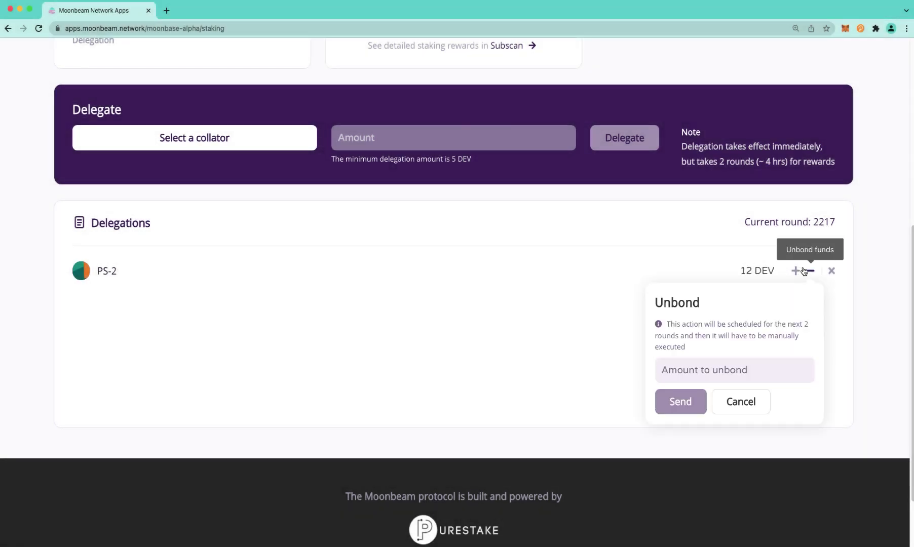
pyautogui.click(714, 370)
pyautogui.write('2')
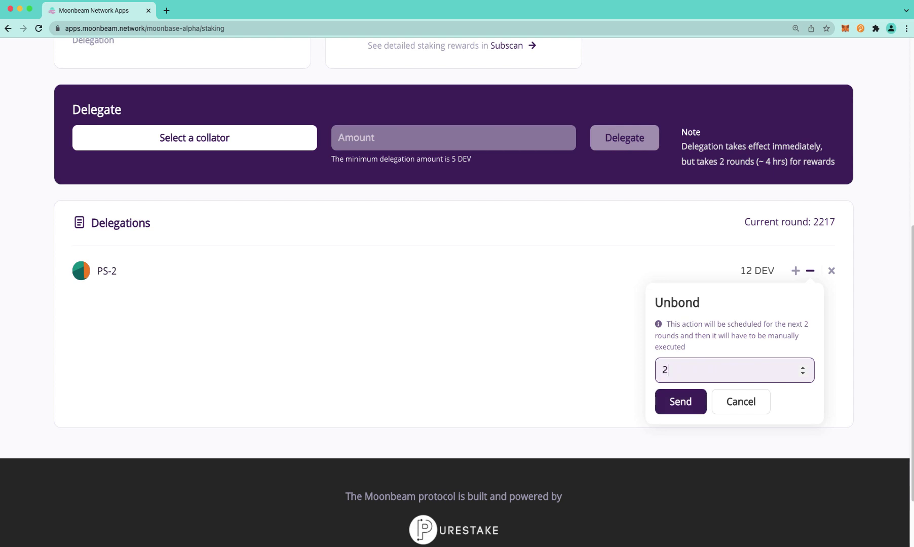
pyautogui.click(689, 402)
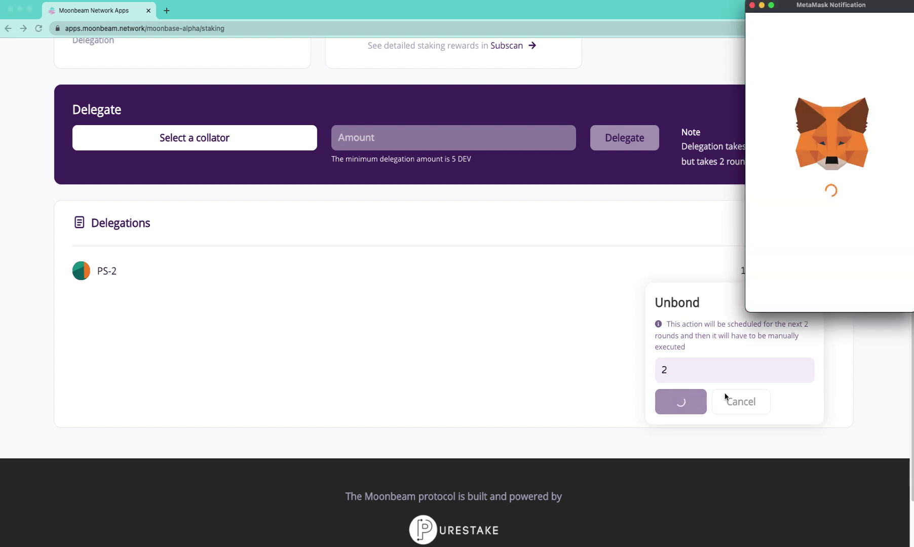
pyautogui.click(851, 305)
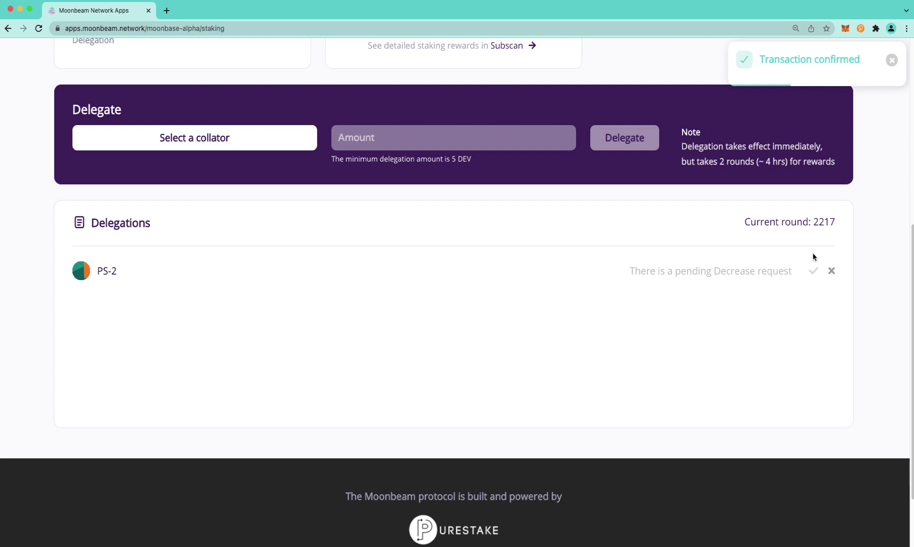
pyautogui.scroll(5, 582, 499)
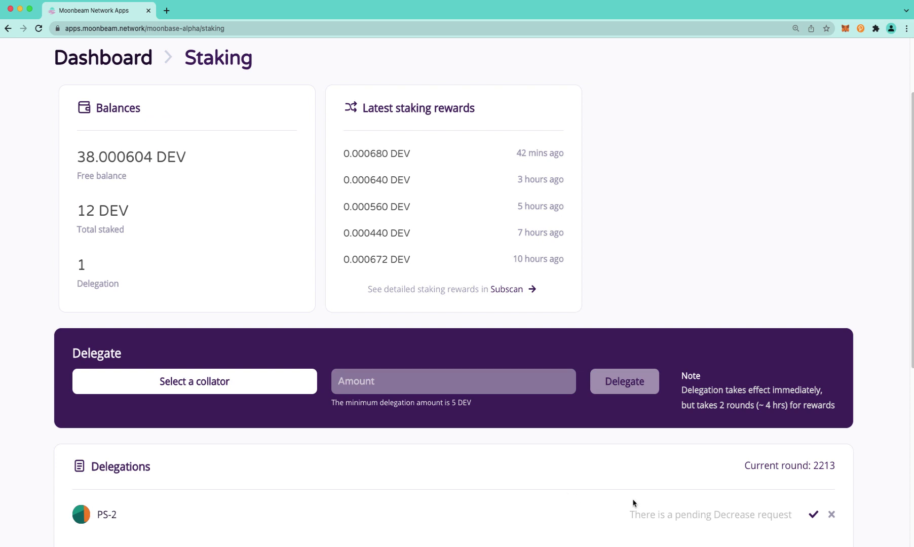
pyautogui.click(813, 515)
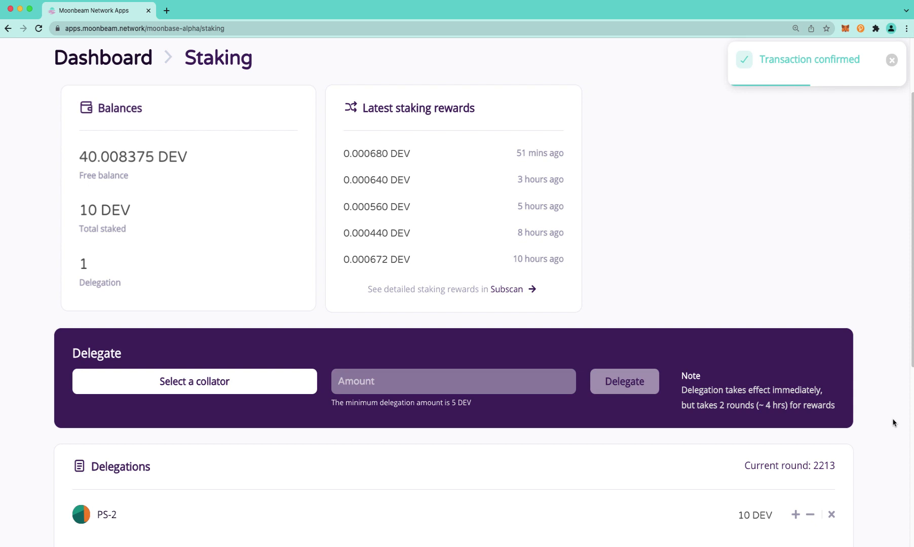
# - Schedule revoking the PS-2 delegation and execute the pending revoke request, approving both transactions in MetaMask
pyautogui.scroll(-5, 893, 421)
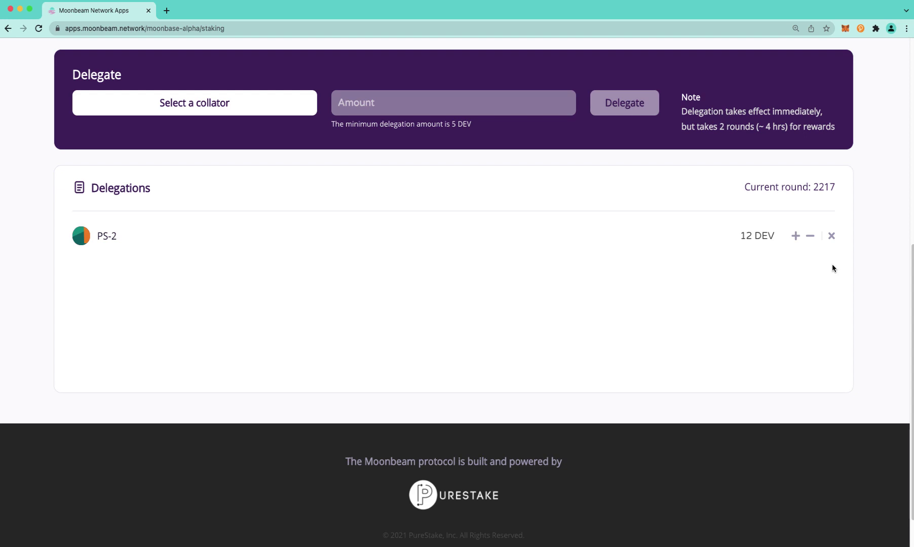
pyautogui.click(831, 236)
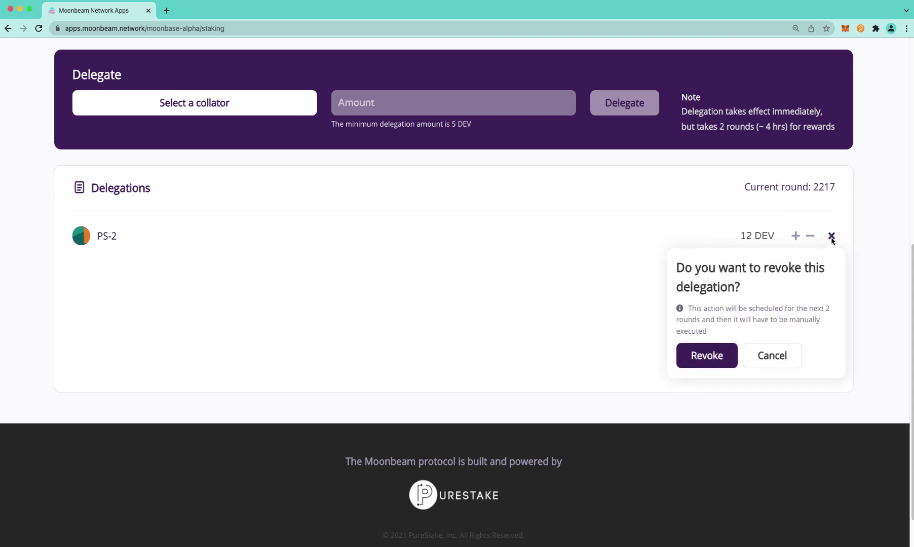
pyautogui.click(707, 359)
pyautogui.click(862, 296)
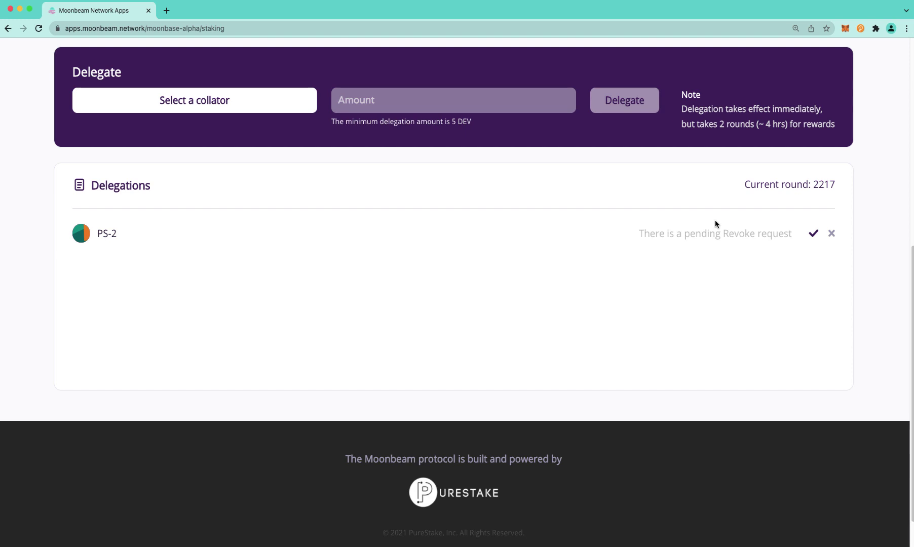
pyautogui.click(812, 234)
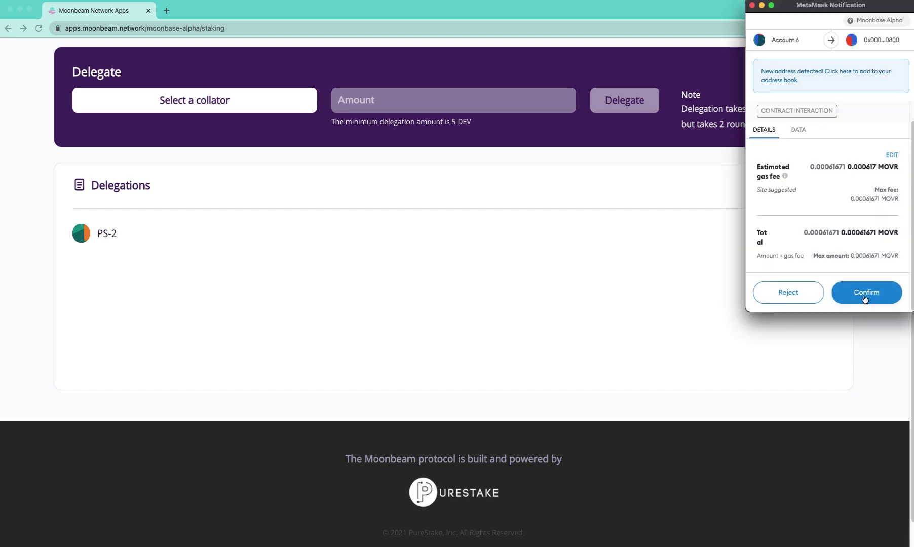
pyautogui.click(865, 293)
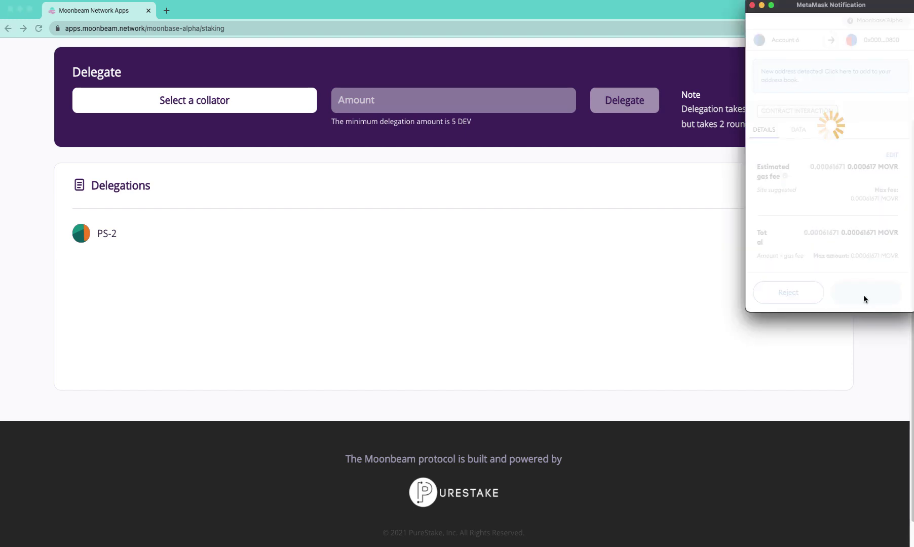